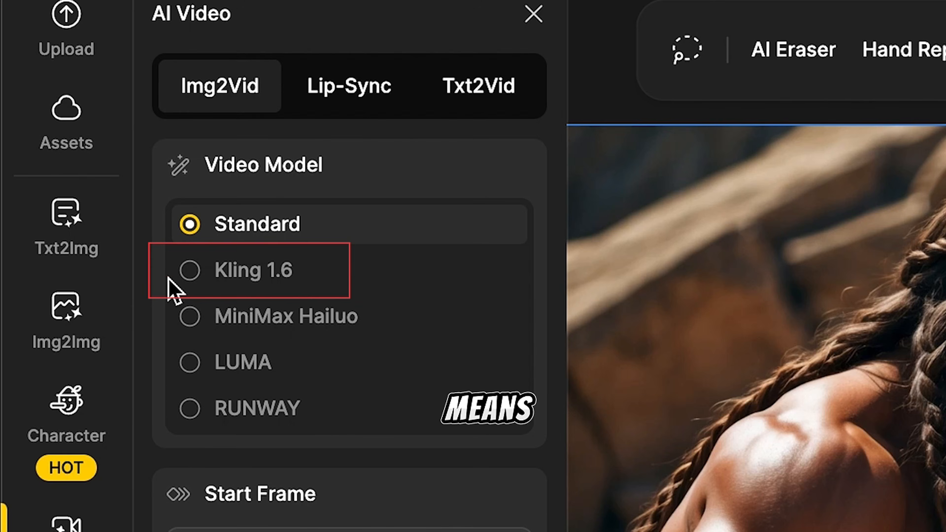
Try the Kling 1.6, LUMA and RUNWAY video models one after another for the image-to-video clip.
left_click(191, 277)
mouse_move(187, 307)
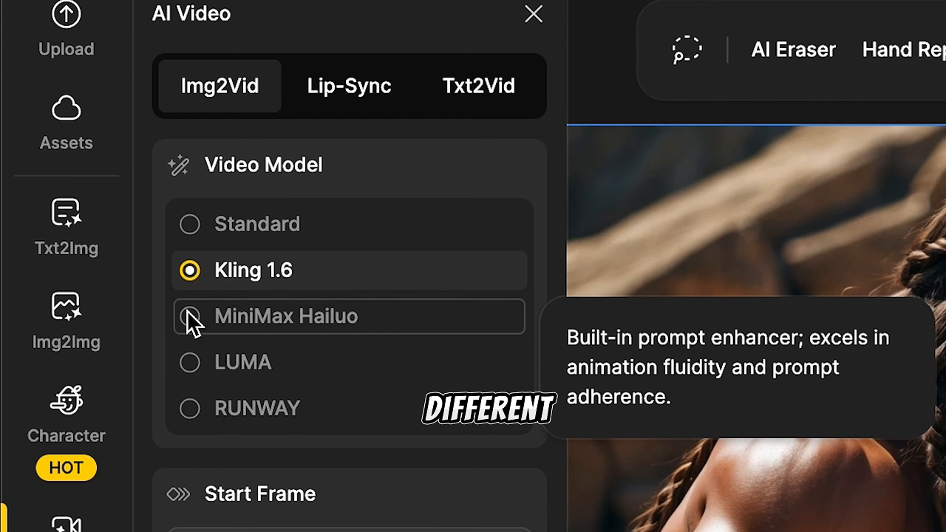
left_click(190, 369)
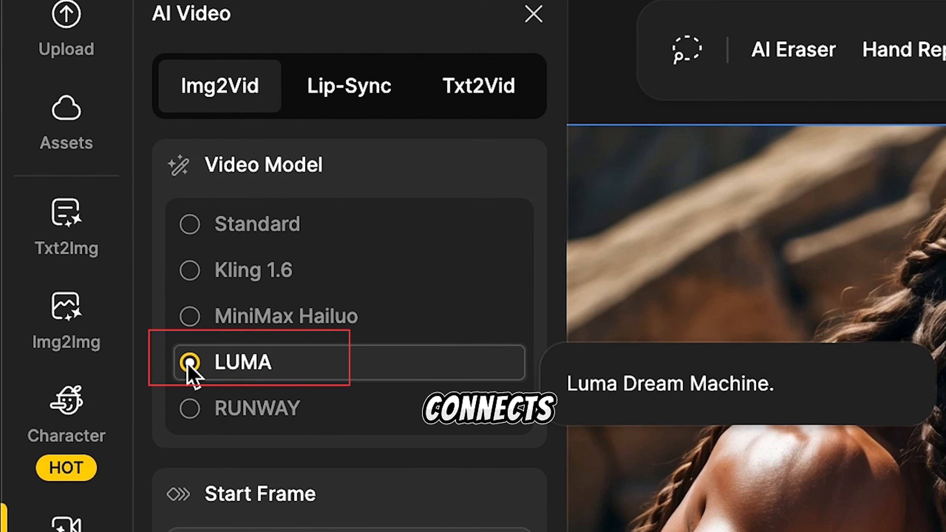
left_click(193, 420)
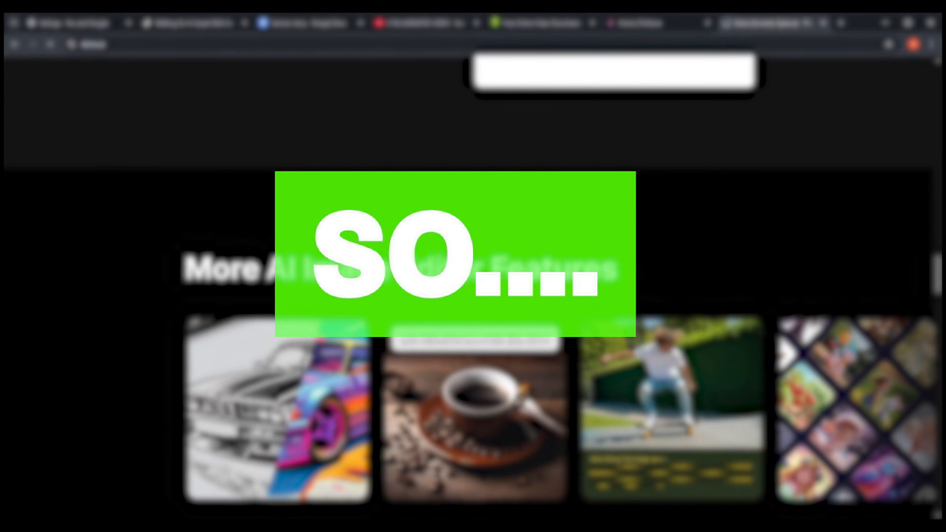
Start an Image-to-Video project in Dzine and load Leonardo_Phoenix_10_Dynamic_action_scene_of_Samson_with_very_l_0.jpg from Downloads.
scroll(463, 237, "down", 4)
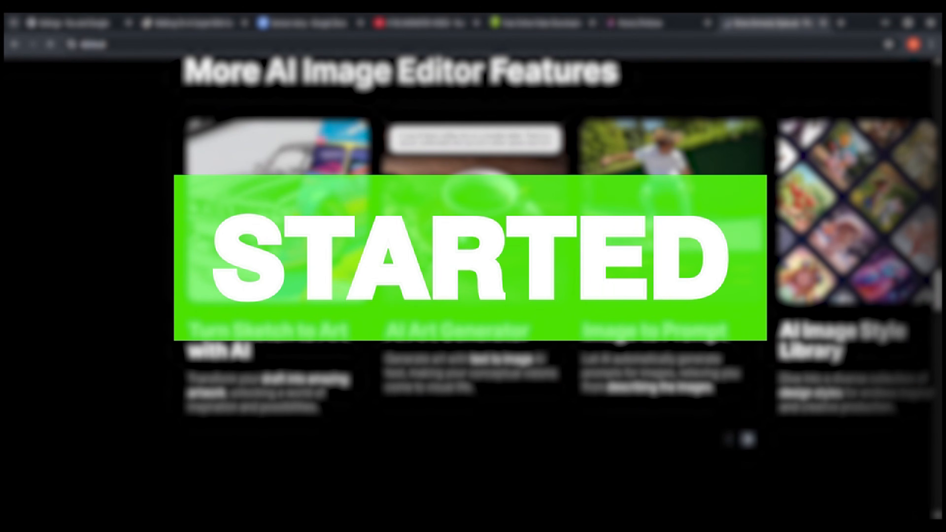
scroll(463, 237, "down", 3)
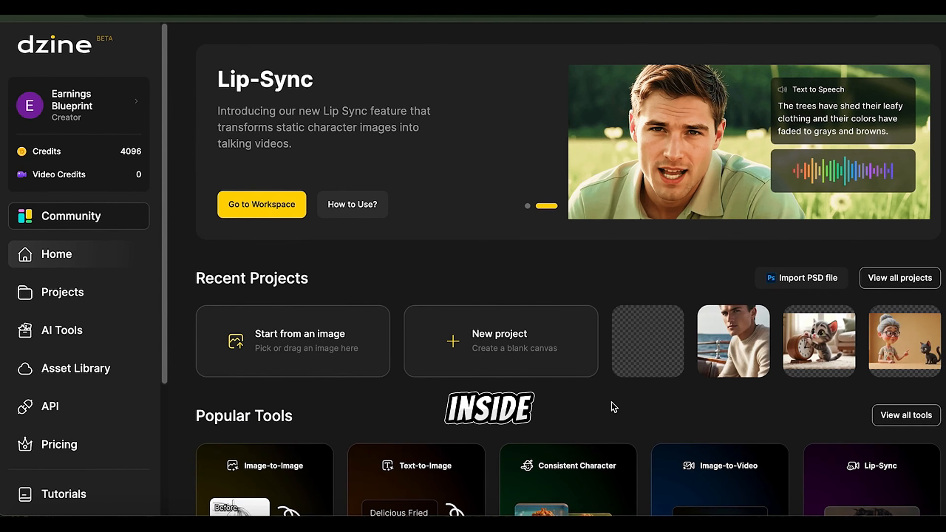
scroll(612, 403, "down", 3)
scroll(612, 407, "down", 2)
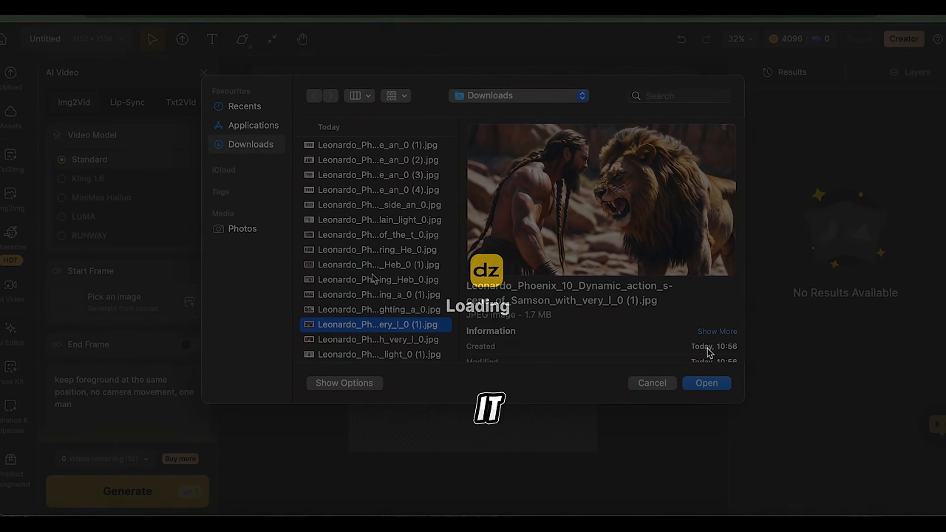
key("Down")
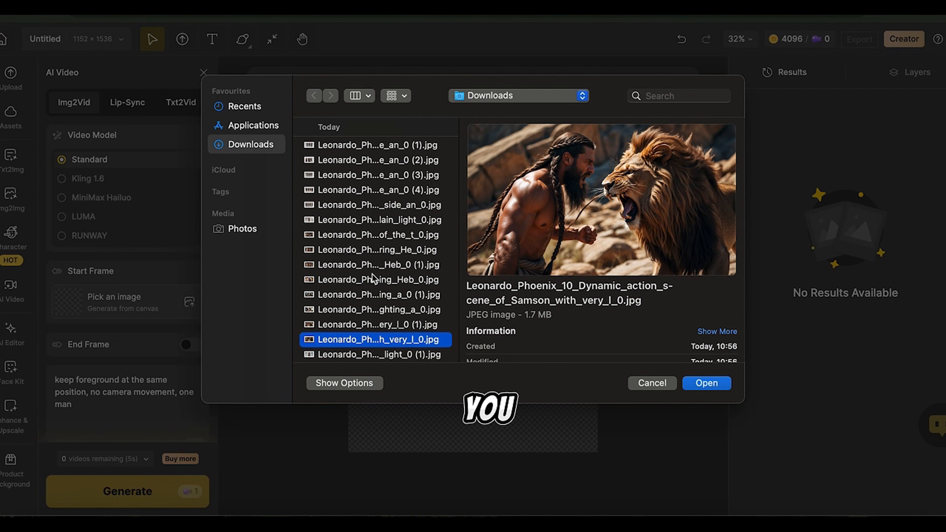
key("Return")
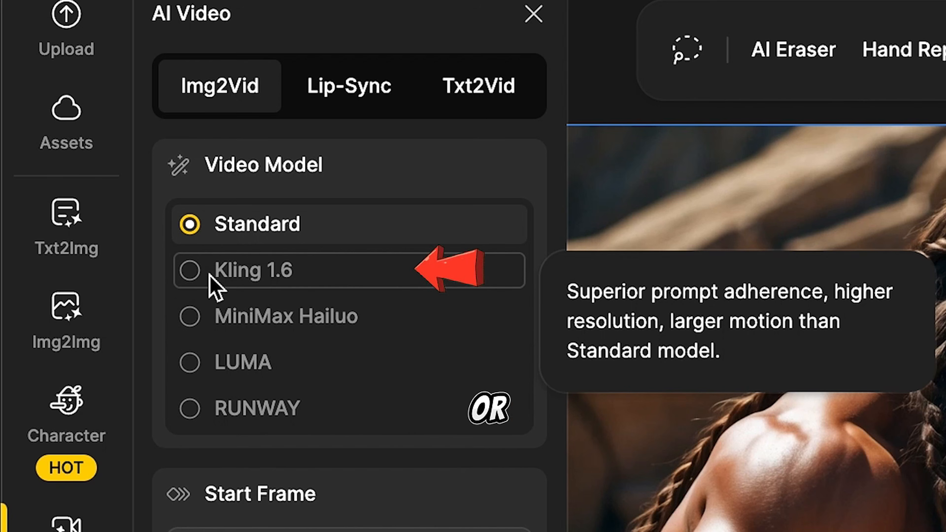
Go through the Kling 1.6, MiniMax Hailuo, LUMA and RUNWAY video models and settle on MiniMax Hailuo.
left_click(190, 278)
left_click(189, 318)
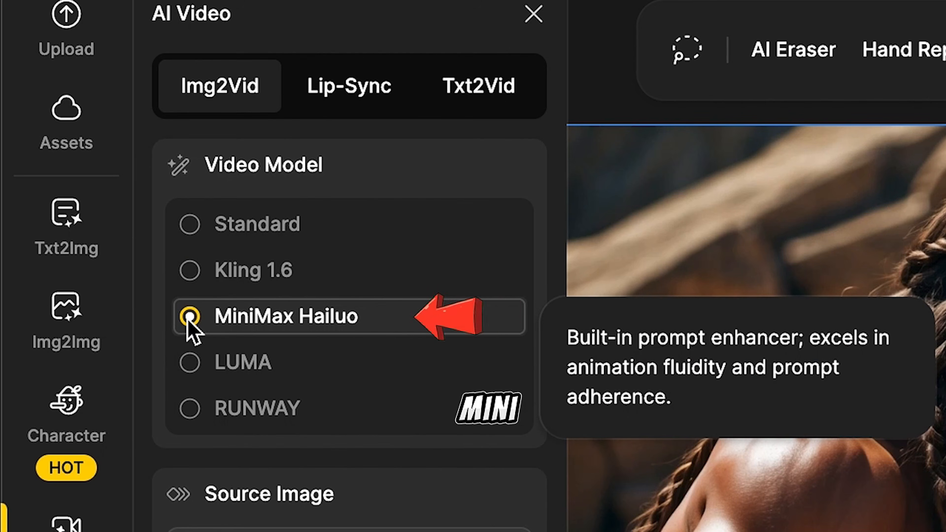
left_click(190, 364)
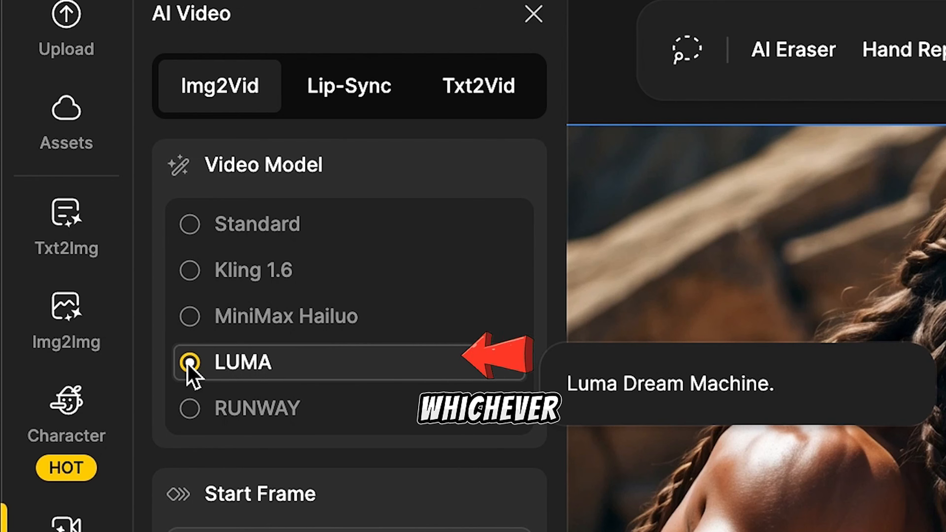
left_click(194, 417)
left_click(203, 323)
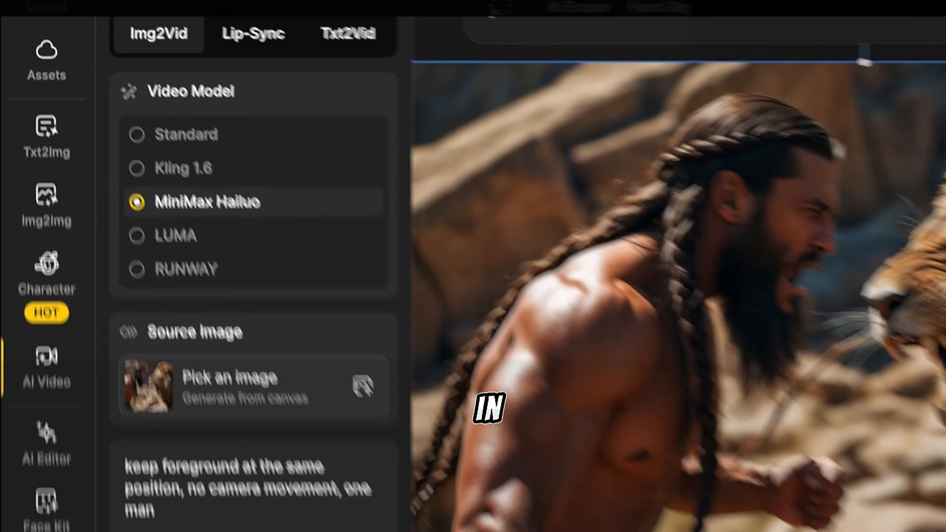
Replace the video prompt with one beginning "he is fighting the" and generate the clip.
left_click_drag(138, 429, 95, 379)
type("he fi")
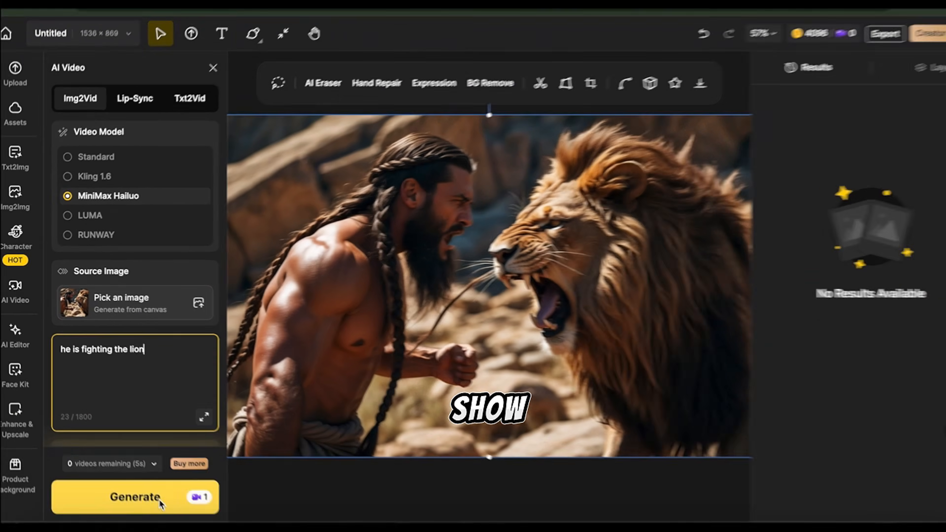
left_click(158, 499)
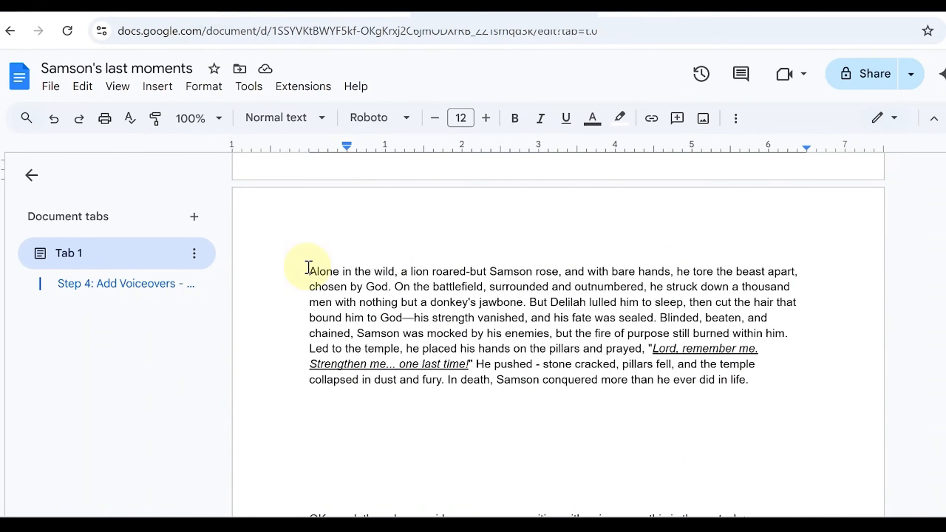
Copy the Samson narration script and paste it into a new AI voiceover project in DupDub.
left_click_drag(307, 268, 722, 376)
right_click(630, 342)
left_click(669, 163)
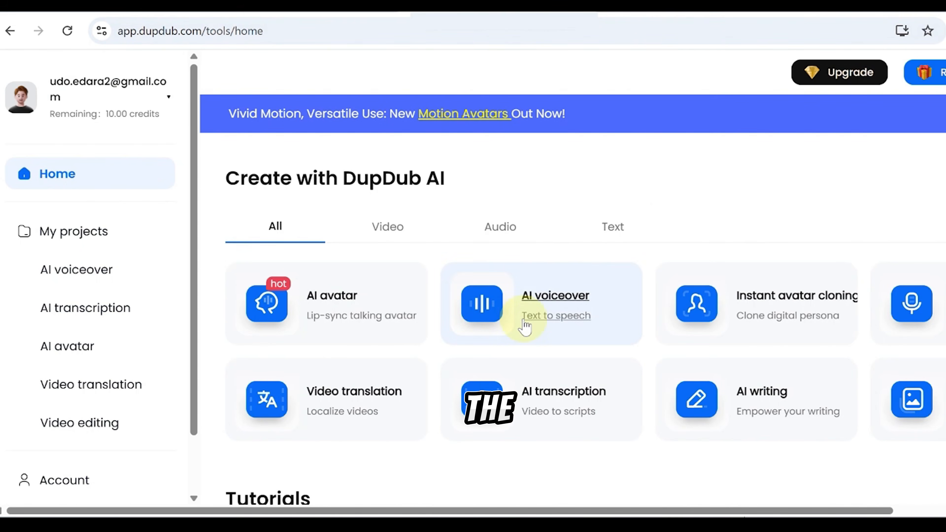
left_click(525, 326)
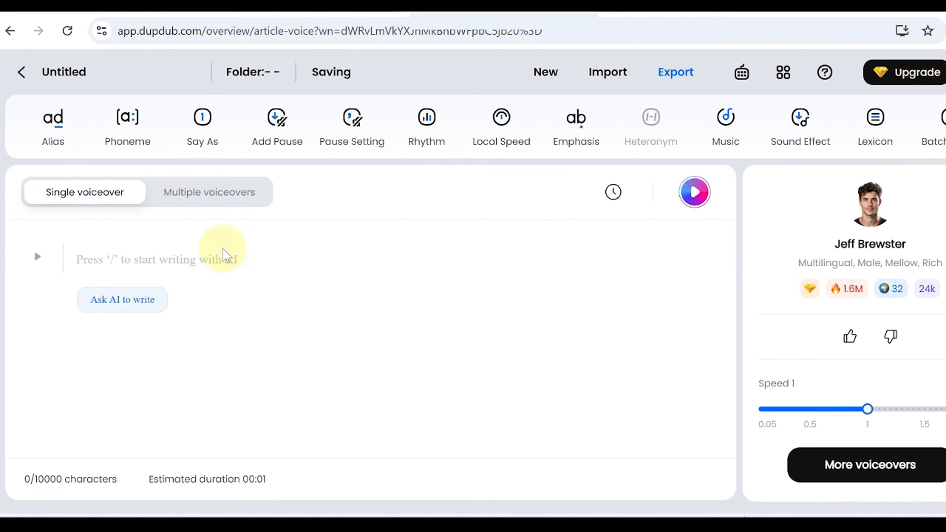
left_click(134, 266)
right_click(134, 266)
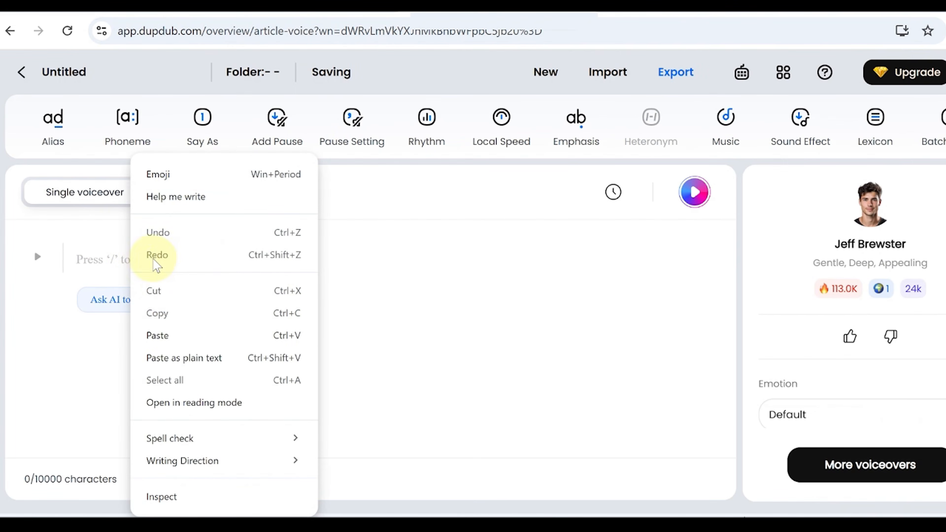
left_click(175, 334)
Choose the Jeff Brewster voice for the narration script and review its emotion, speed and pitch settings.
left_click(873, 466)
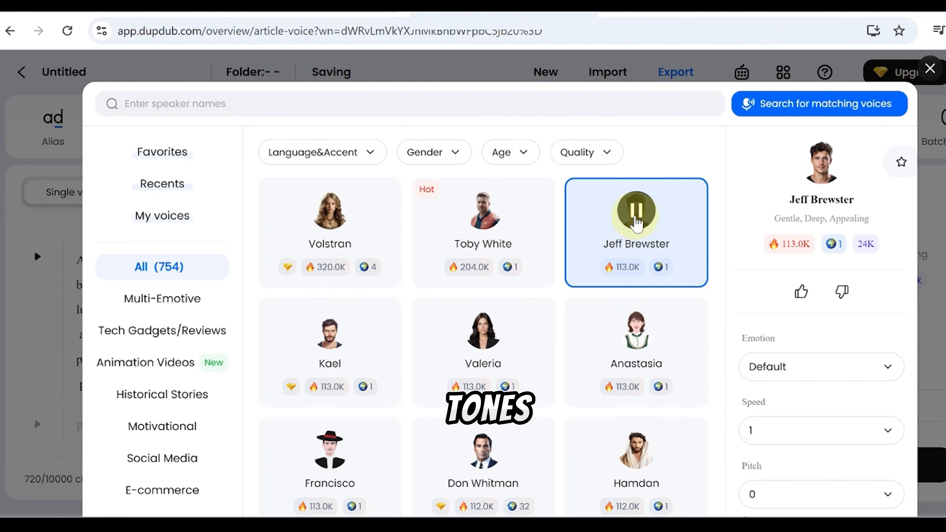
scroll(812, 199, "down", 2)
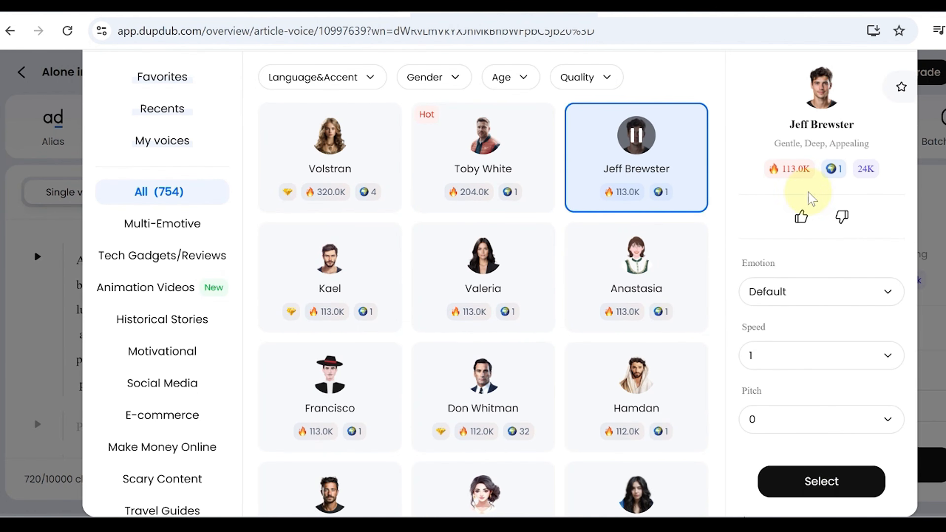
left_click(819, 483)
scroll(797, 375, "down", 2)
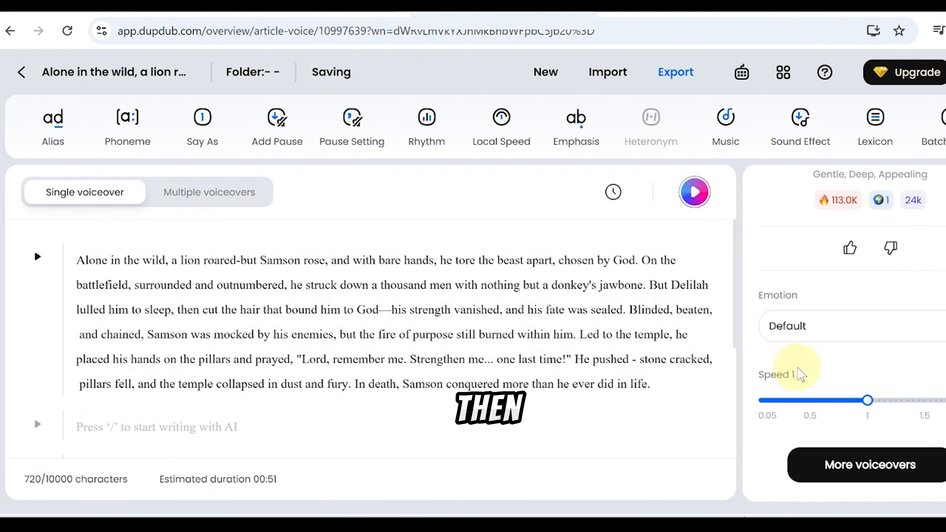
scroll(790, 341, "down", 2)
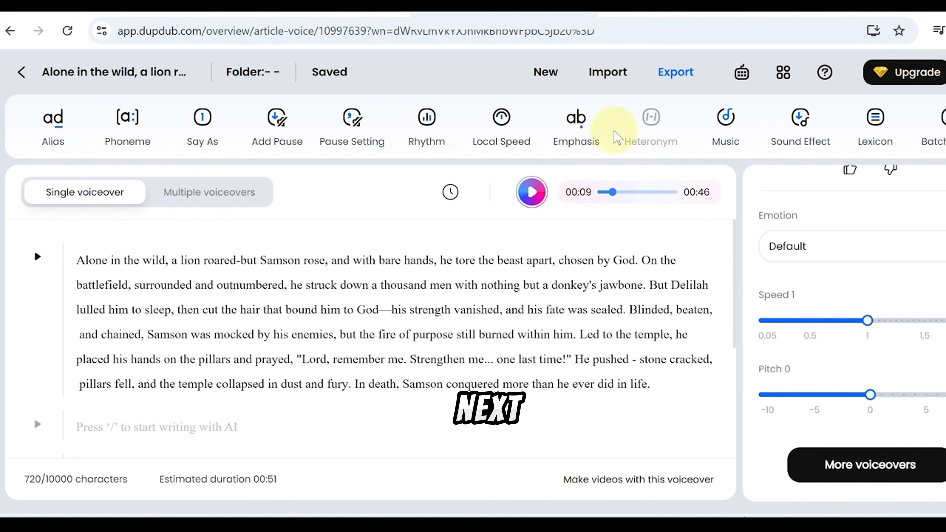
Export the full narration voiceover as an MP3 audio file.
left_click(676, 72)
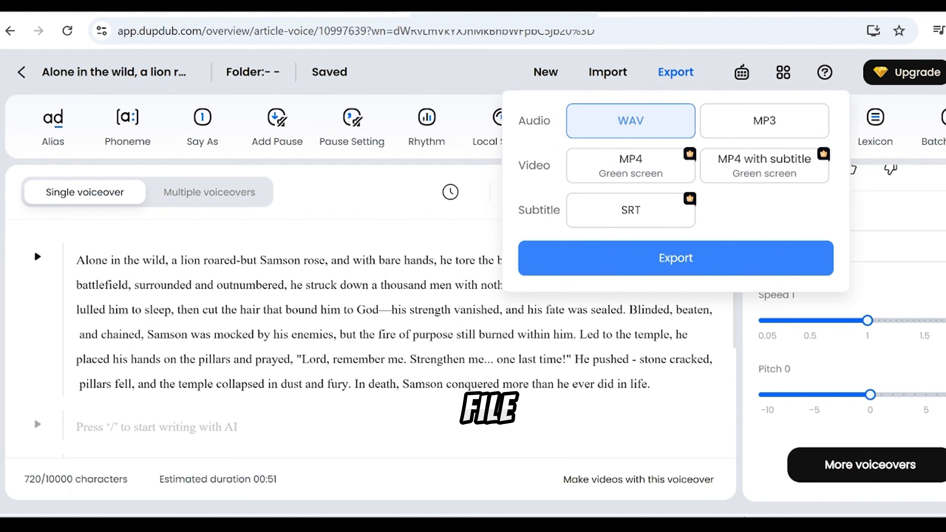
left_click(764, 121)
left_click(648, 261)
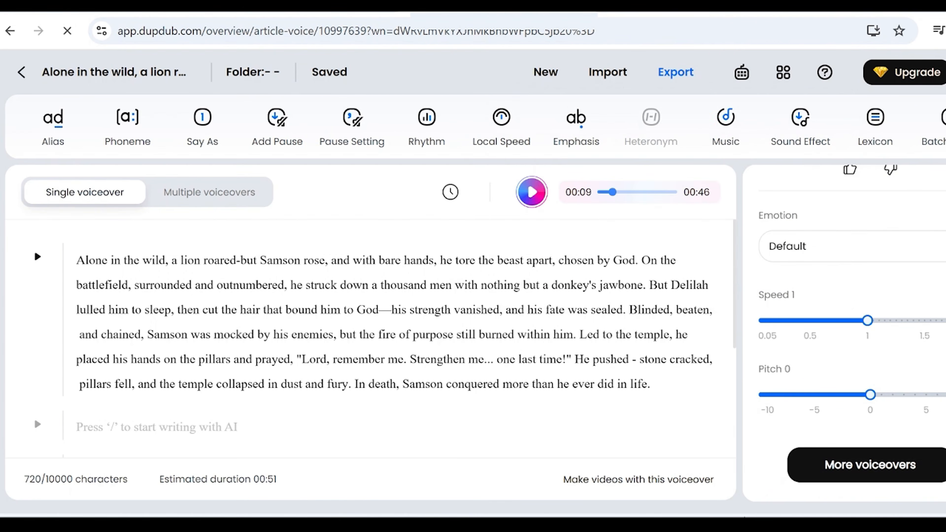
Replace DupDub's script with the line "Lord, remember me. Strengthen me... one last time!" copied from the Samson's last moments document.
left_click(253, 72)
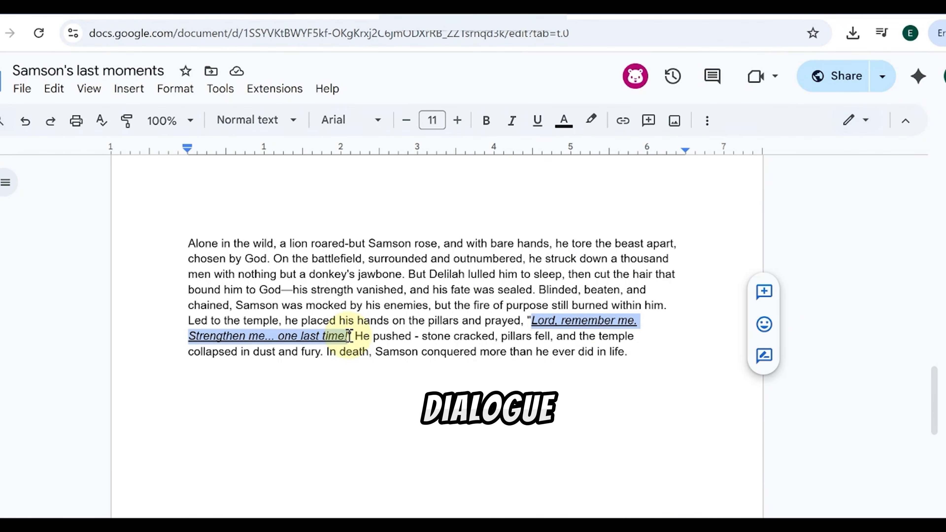
right_click(337, 334)
left_click(380, 158)
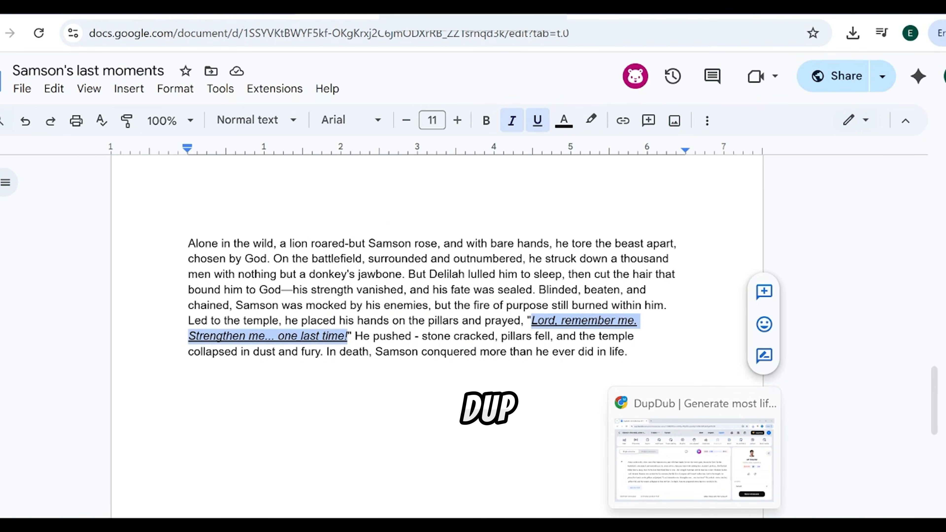
left_click(694, 458)
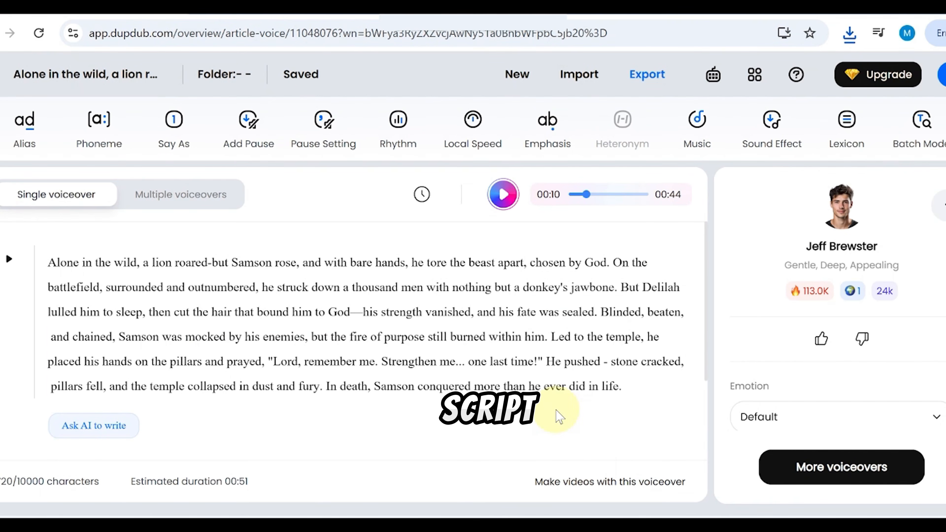
left_click_drag(559, 415, 69, 267)
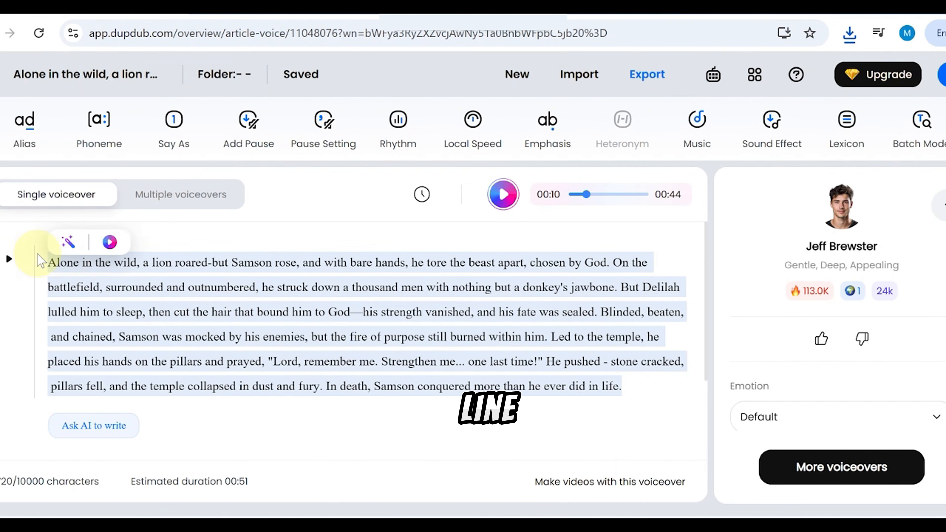
key("BackSpace")
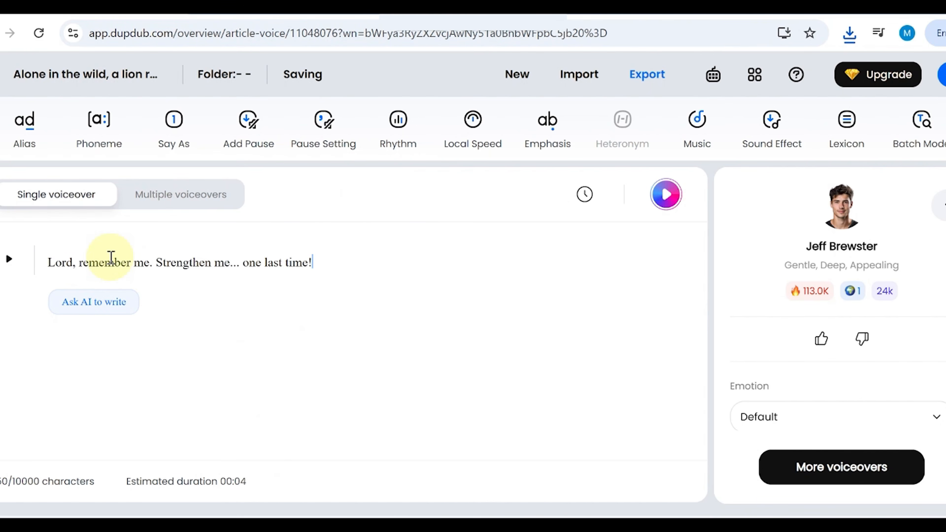
Filter the voice library to Ultra quality and pick the Apollo voice for Samson's line.
left_click(840, 207)
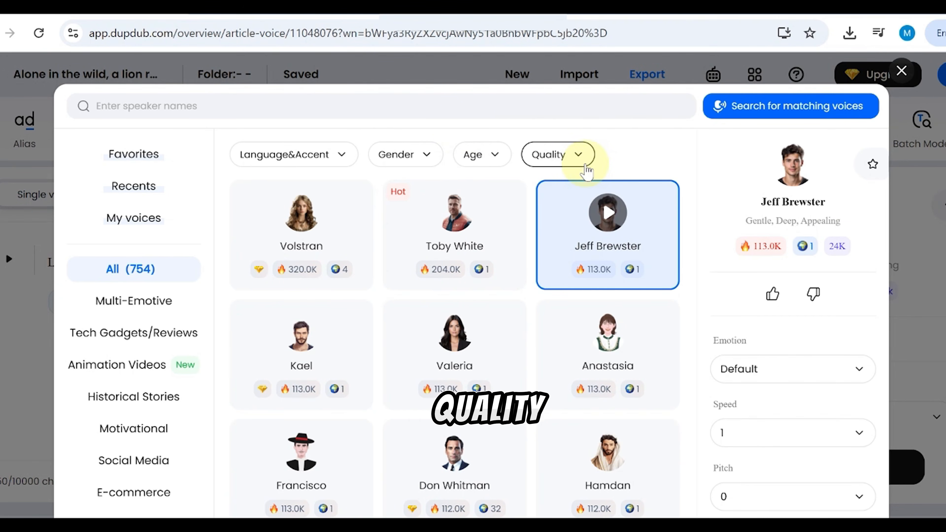
left_click(586, 172)
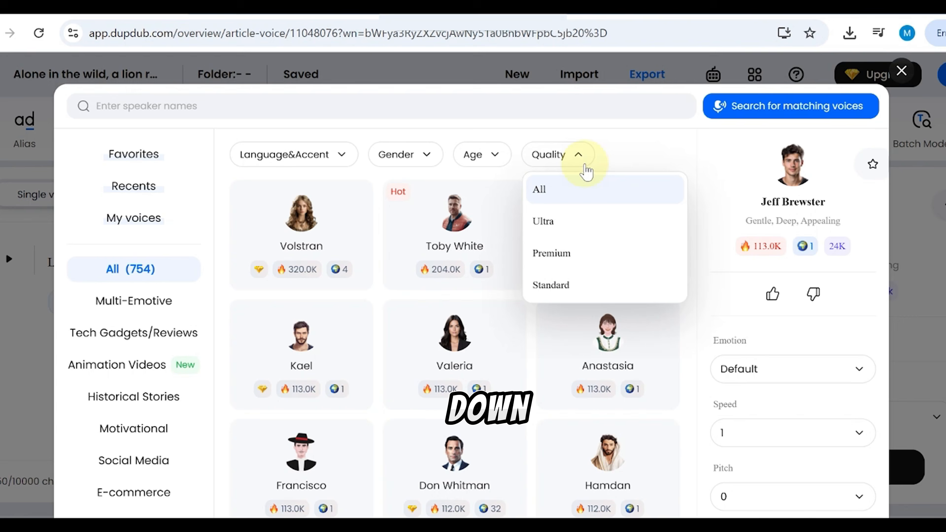
left_click(566, 224)
scroll(581, 299, "down", 2)
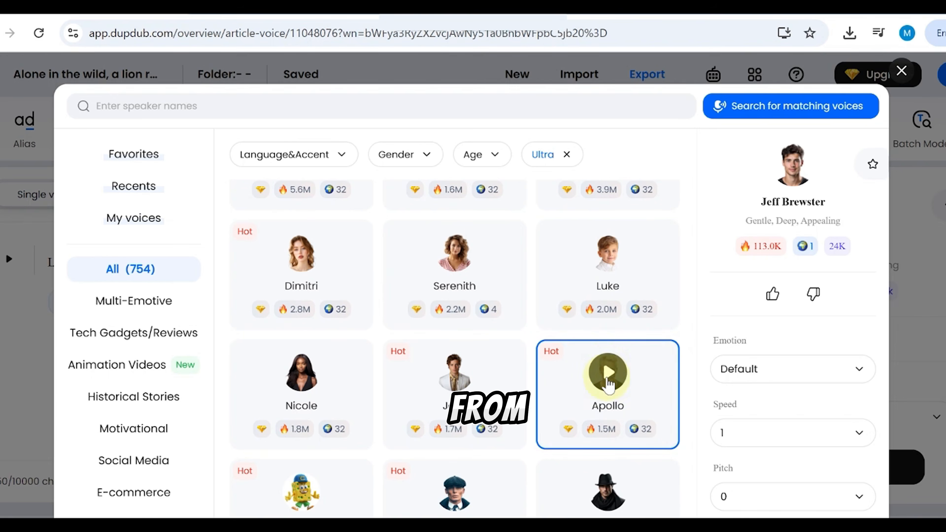
left_click(607, 373)
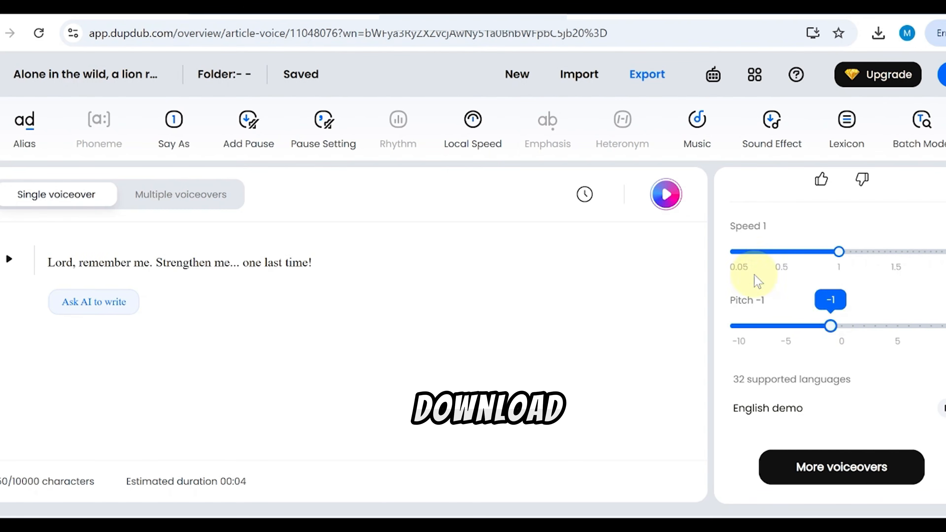
Listen to the generated dialogue line and export it as an MP3 audio file.
left_click(666, 194)
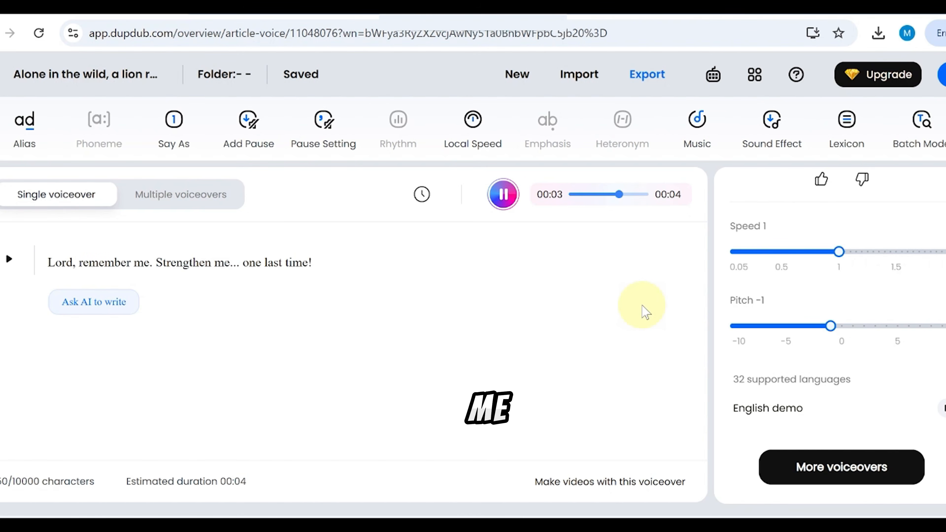
left_click(647, 74)
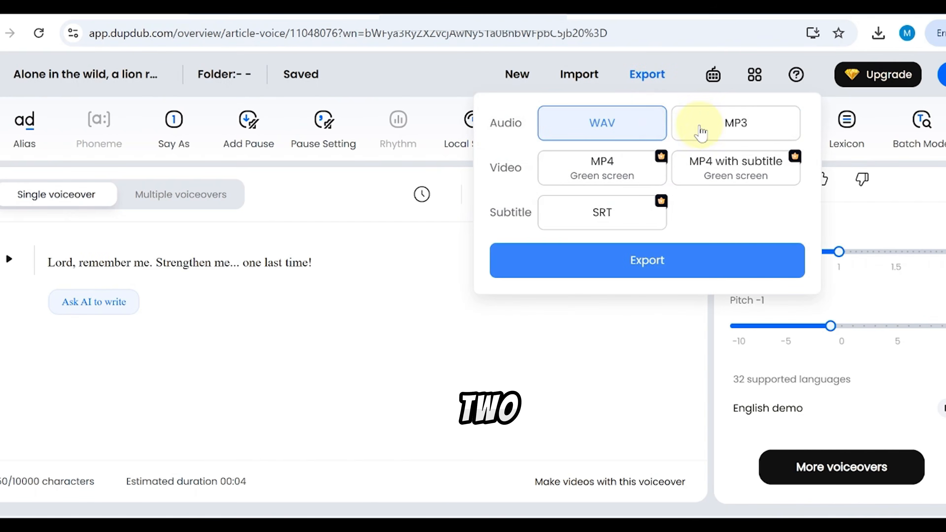
left_click(710, 132)
left_click(666, 265)
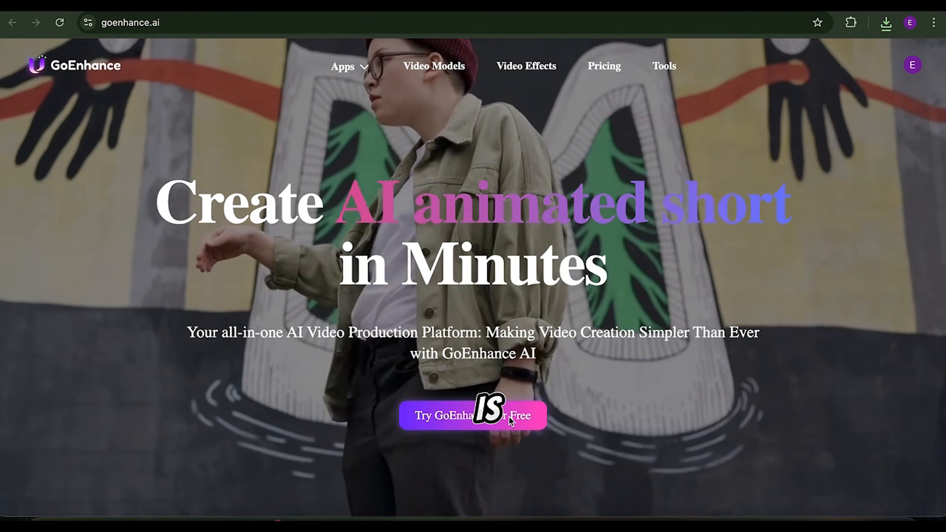
Open GoEnhance's Lipsync Video tool and upload the Samson pillar clip 363422128365166600.mp4 as the source video.
left_click(509, 417)
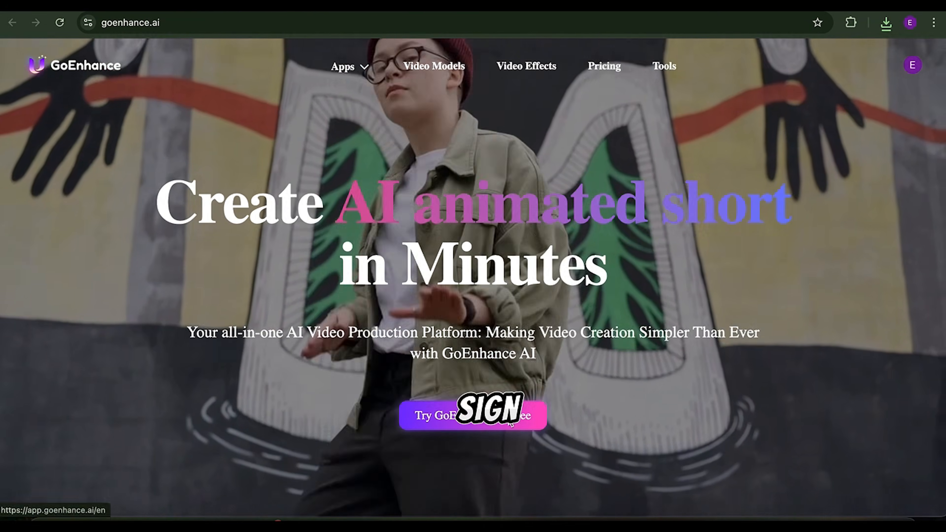
left_click(510, 416)
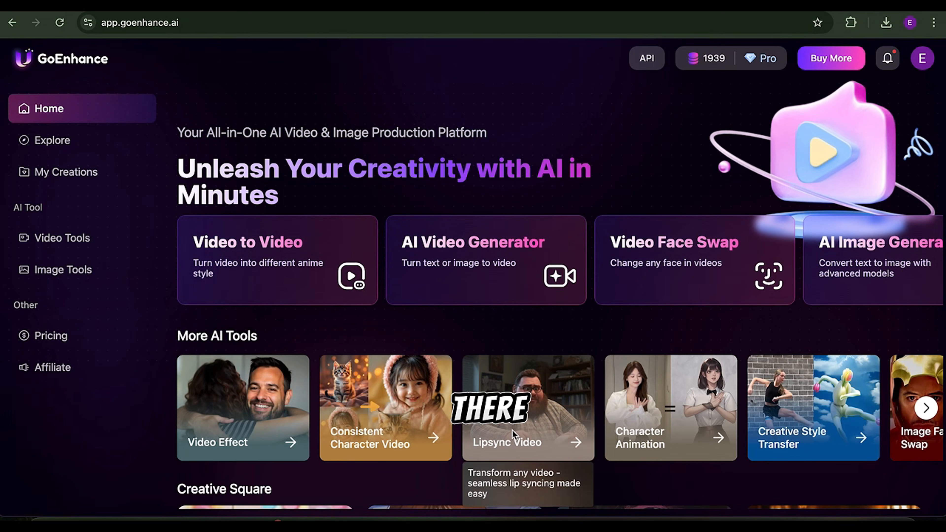
left_click(510, 421)
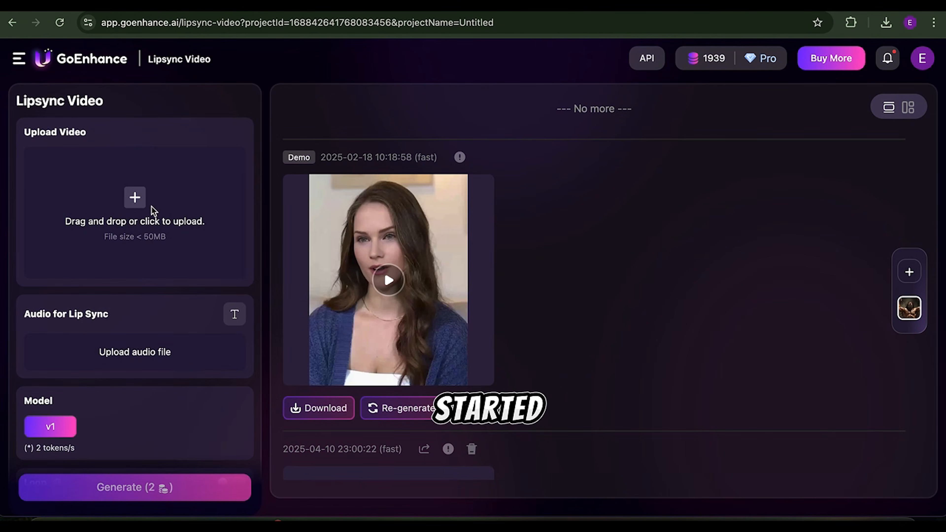
left_click(135, 198)
key("Up")
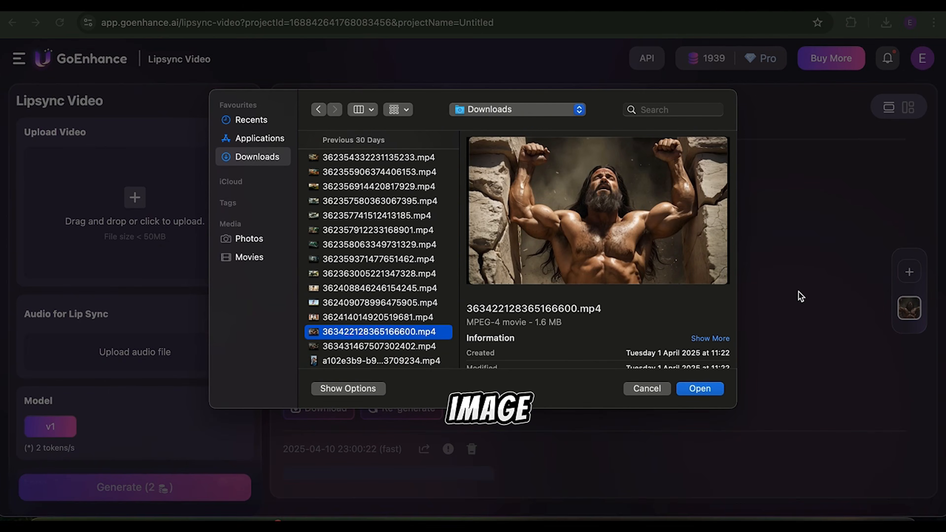
left_click(686, 388)
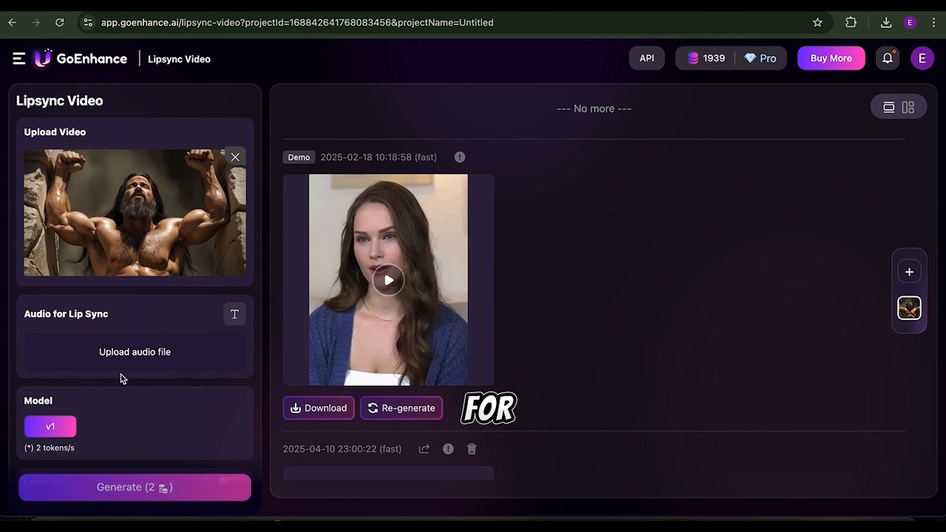
Upload today's ElevenLabs "James - Mysterious Intriguing" MP3 as the lip sync audio and generate the video with model v1.
left_click(126, 353)
left_click(383, 175)
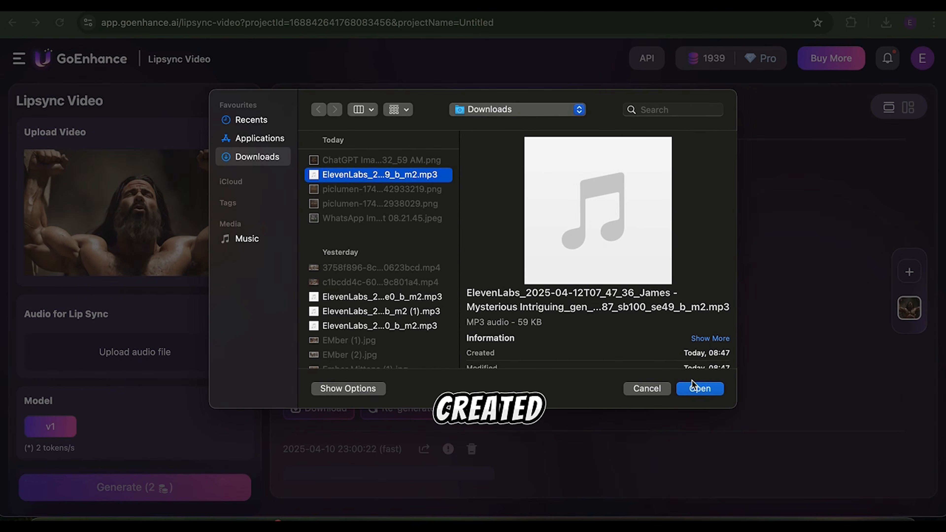
left_click(695, 389)
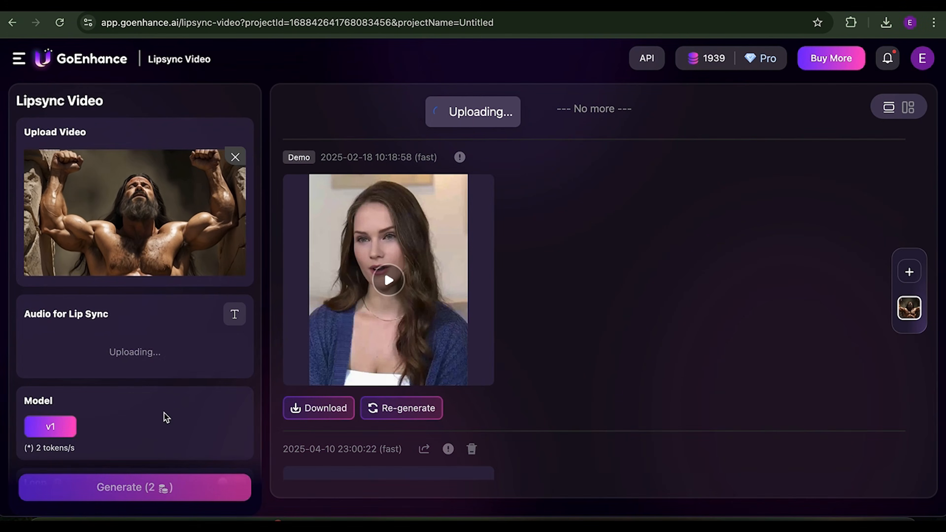
scroll(165, 415, "down", 3)
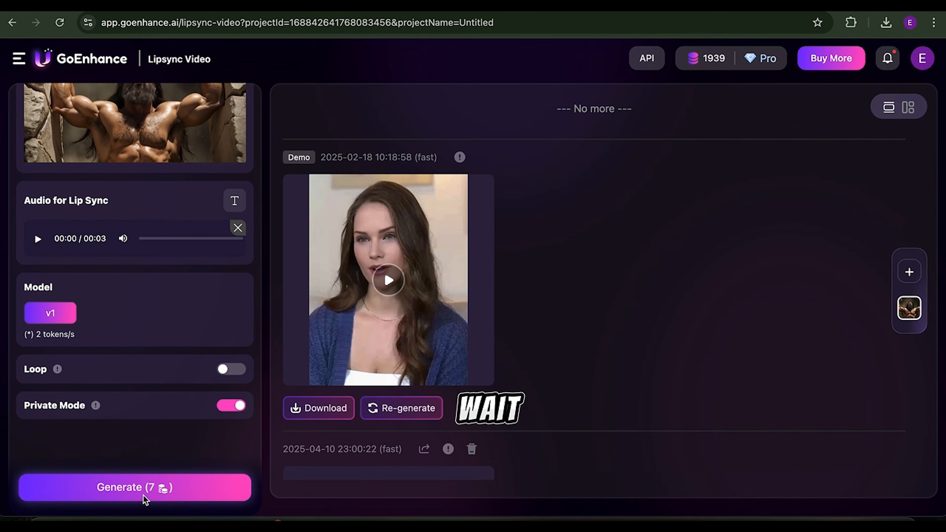
left_click(144, 496)
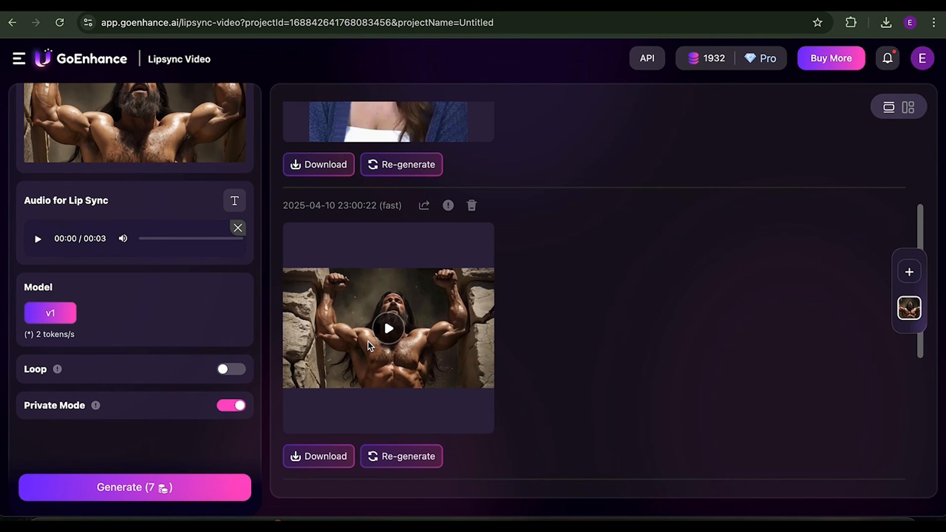
Play the lip-synced Samson clip full size and download it.
left_click(363, 347)
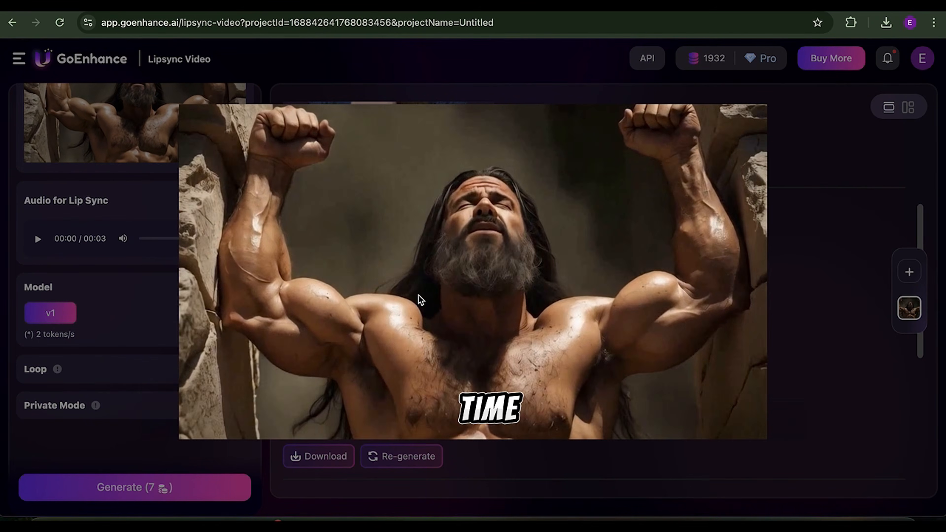
left_click(844, 192)
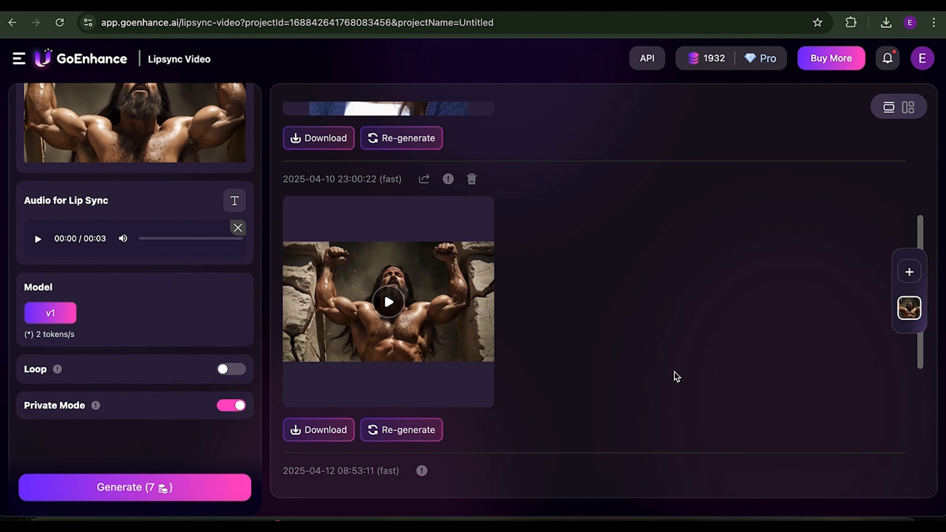
left_click(318, 432)
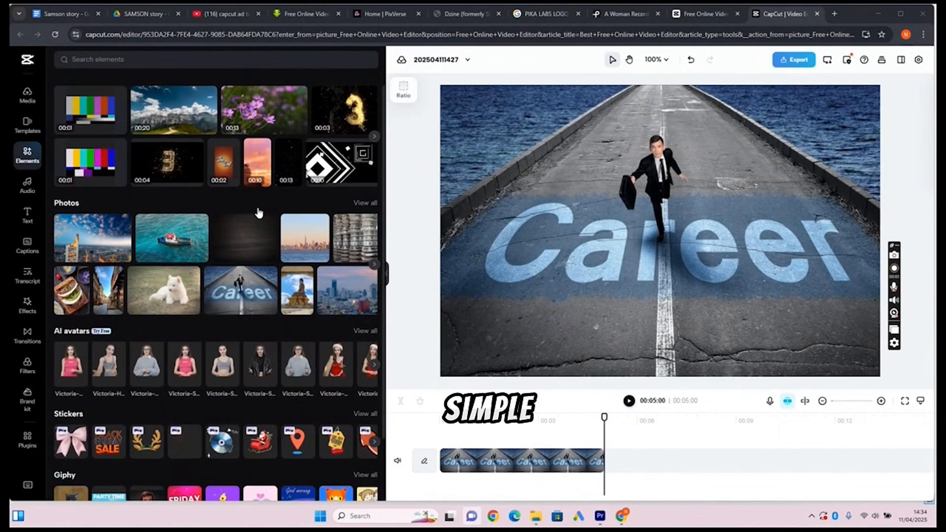
Switch to CapCut's online editor and look through its stock elements, the sample clip's timeline and the templates.
scroll(257, 208, "down", 2)
left_click(540, 440)
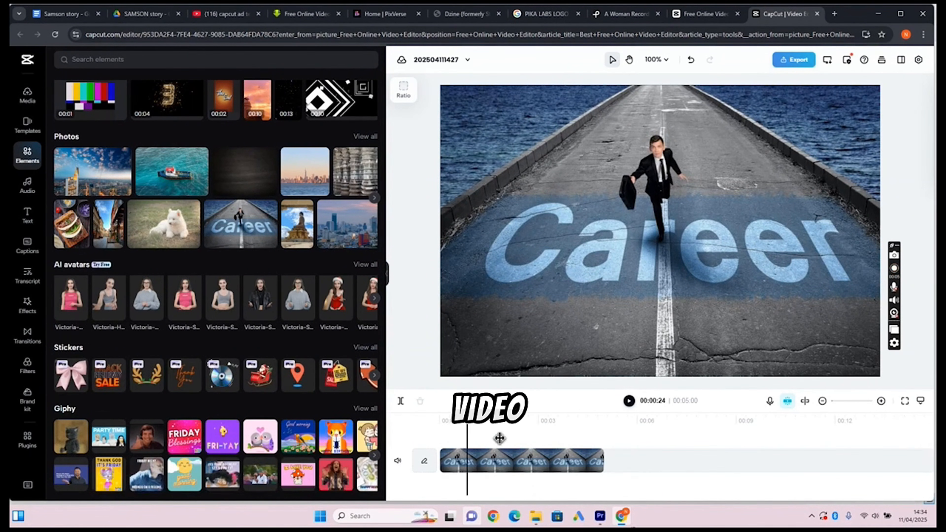
left_click(28, 124)
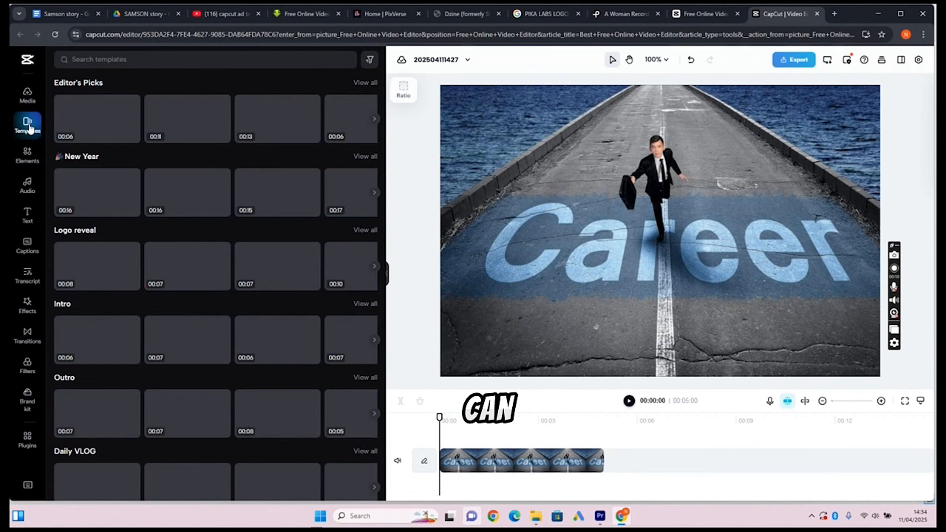
scroll(203, 223, "down", 10)
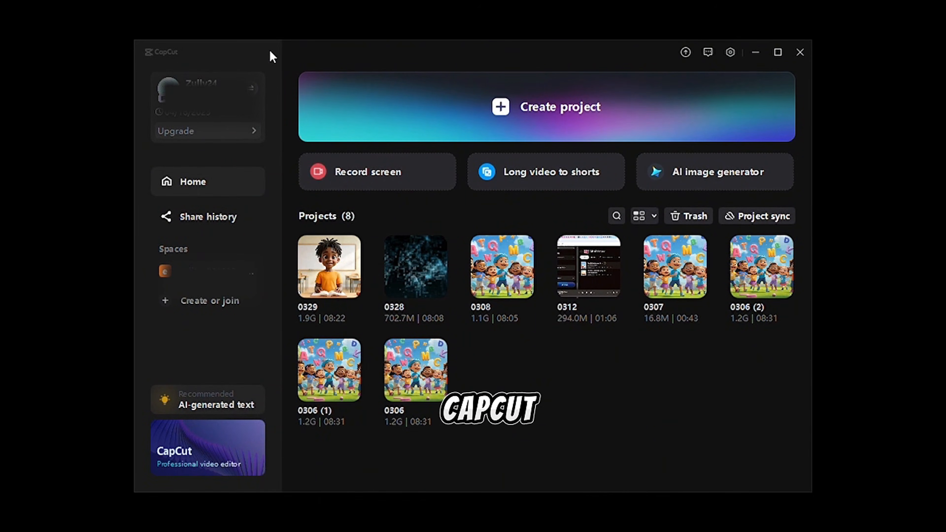
In a new CapCut desktop project, place a Flare and a Shake transition between timeline clips and play from near the start.
left_click(555, 132)
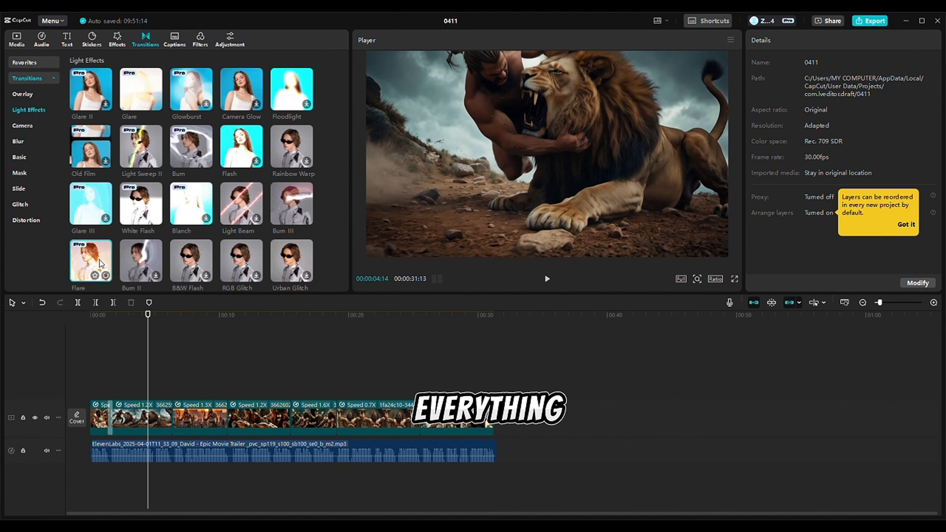
mouse_move(103, 258)
left_mouse_down()
mouse_move(182, 344)
mouse_move(341, 414)
left_mouse_up()
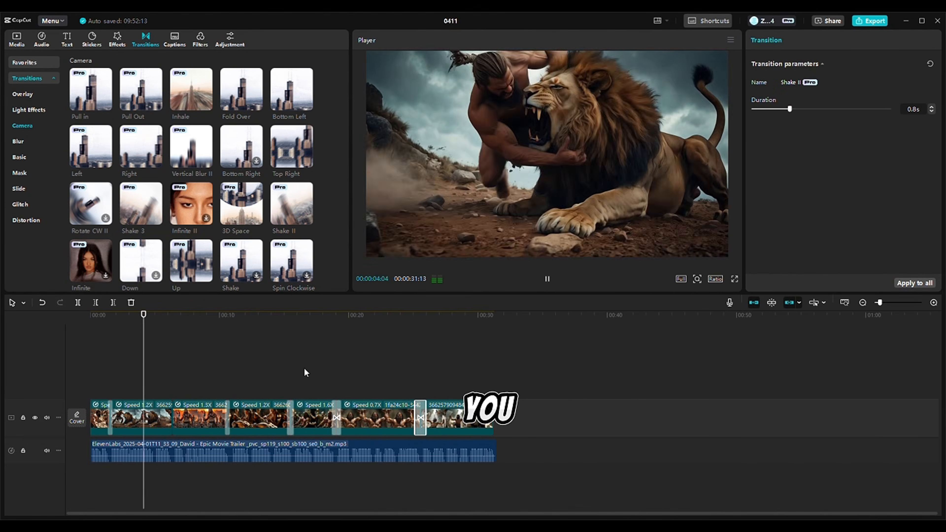
left_click_drag(241, 262, 172, 417)
left_click(99, 315)
key("space")
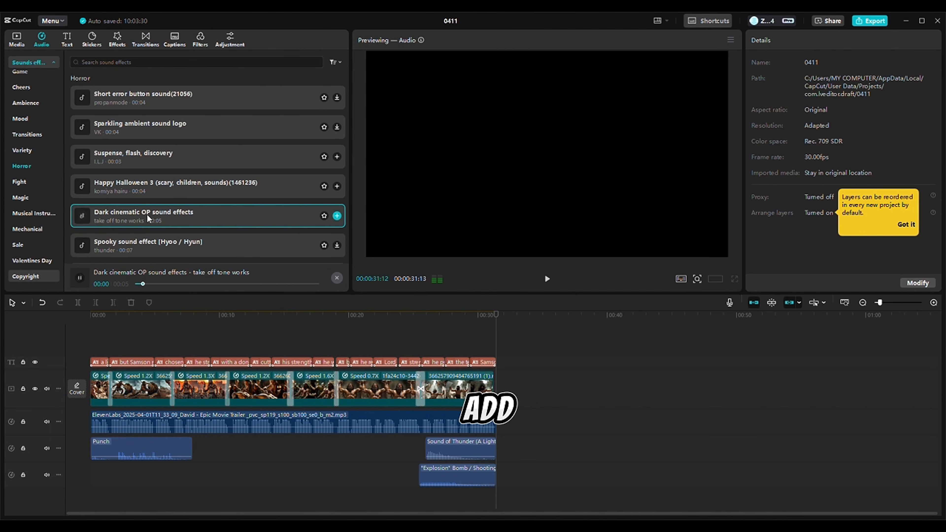
Preview Horror sound effects and add "A tense scene, a thriller(943061)" to a new audio track below the others.
left_click(236, 245)
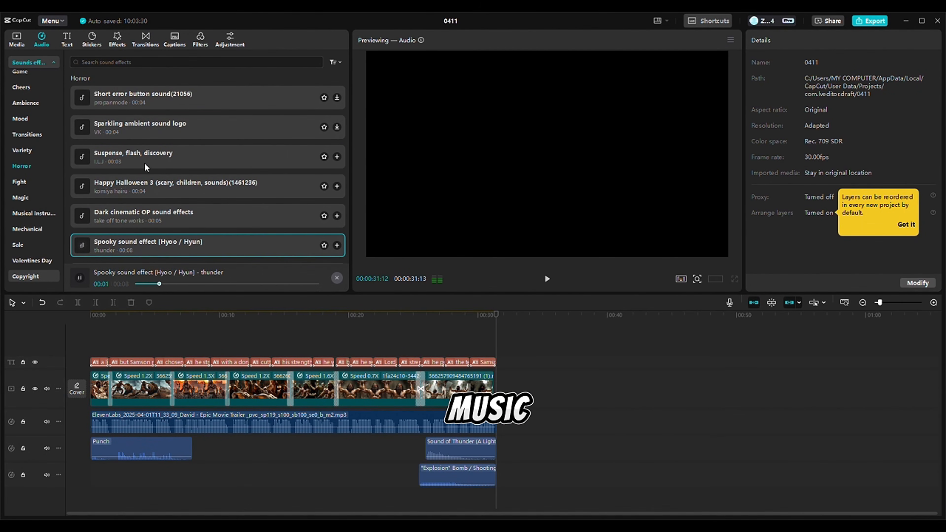
left_click(151, 127)
scroll(150, 108, "down", 4)
left_click(163, 235)
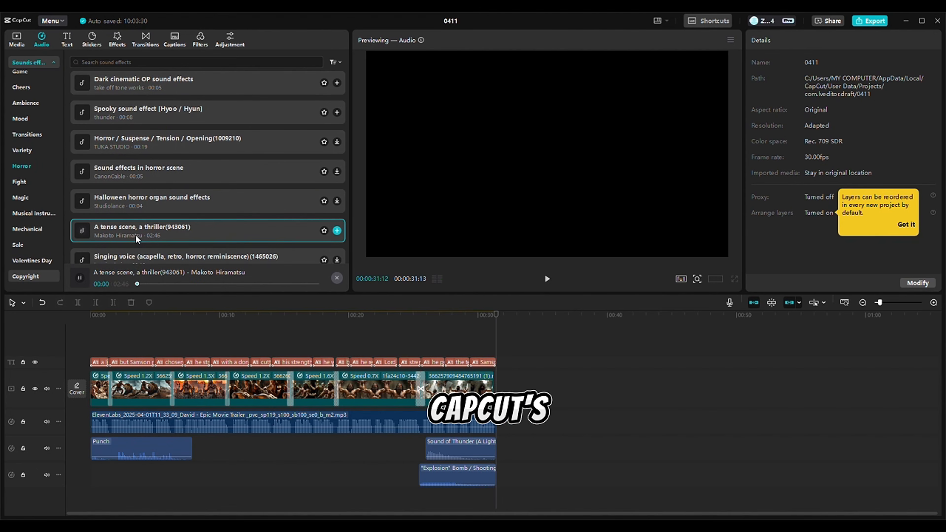
left_click_drag(163, 235, 151, 489)
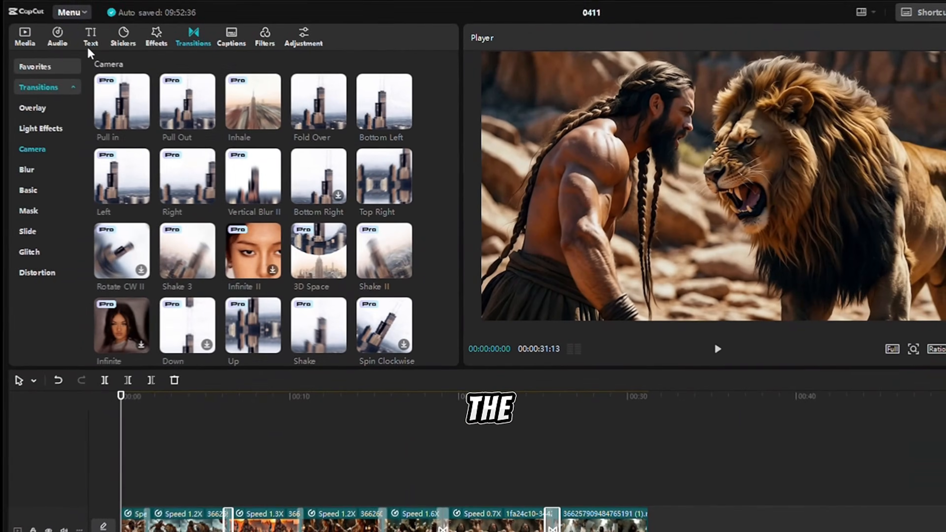
Generate auto captions for the narration with English as the spoken language.
left_click(92, 37)
left_click(44, 149)
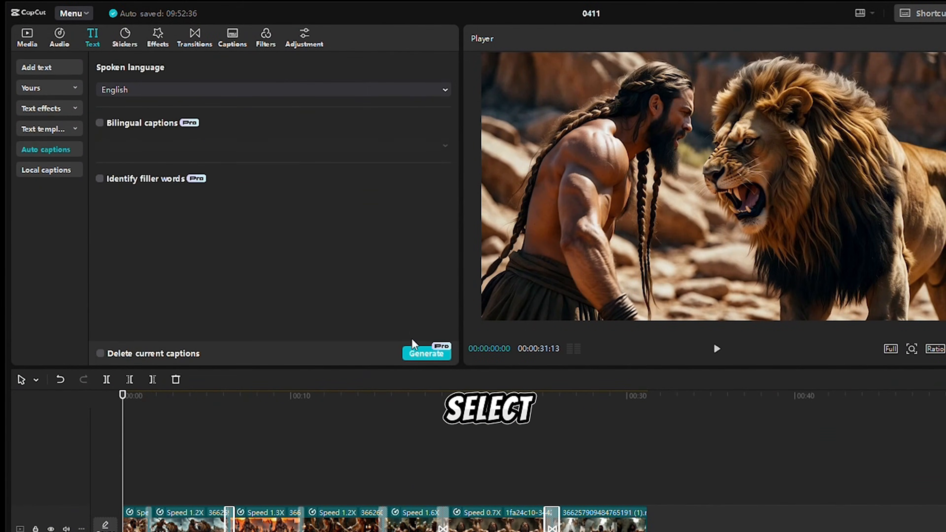
left_click(417, 356)
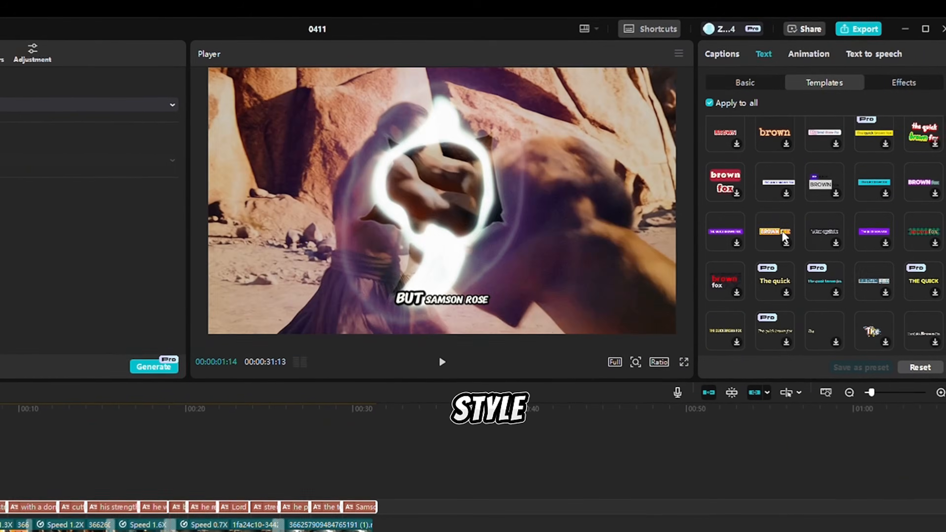
Apply a bold white "QUICK" text template to all captions and preview the styled captions.
scroll(803, 271, "up", 3)
left_click(775, 194)
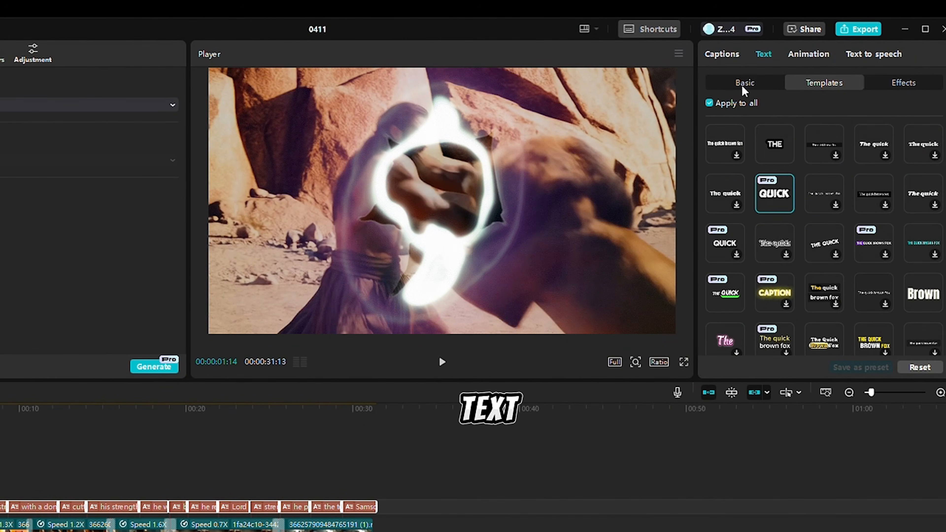
left_click(774, 339)
scroll(774, 299, "up", 5)
left_click(725, 244)
left_click(733, 85)
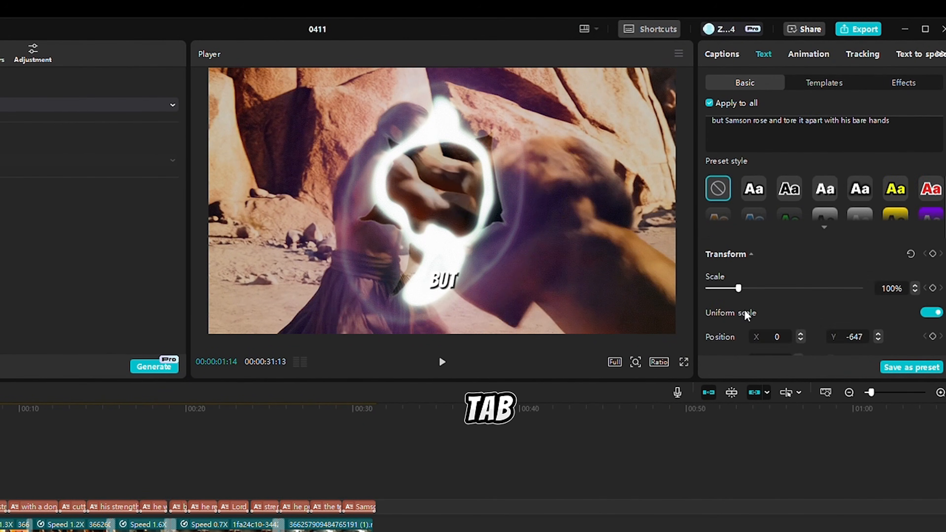
left_click(442, 362)
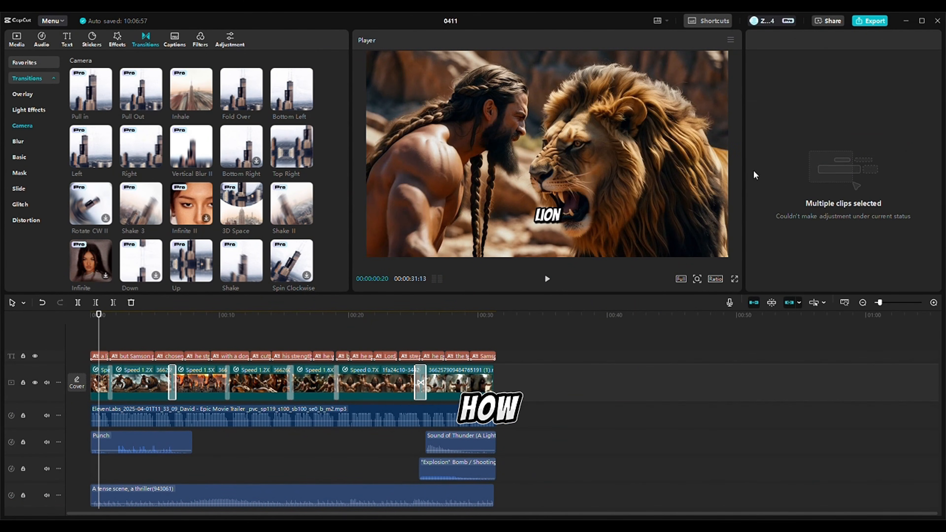
Start exporting the finished Samson video.
left_click(868, 22)
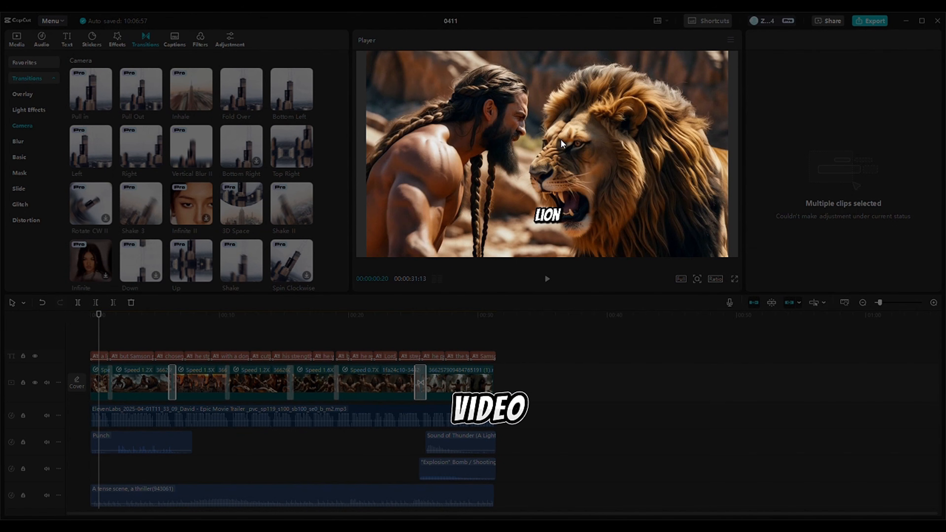